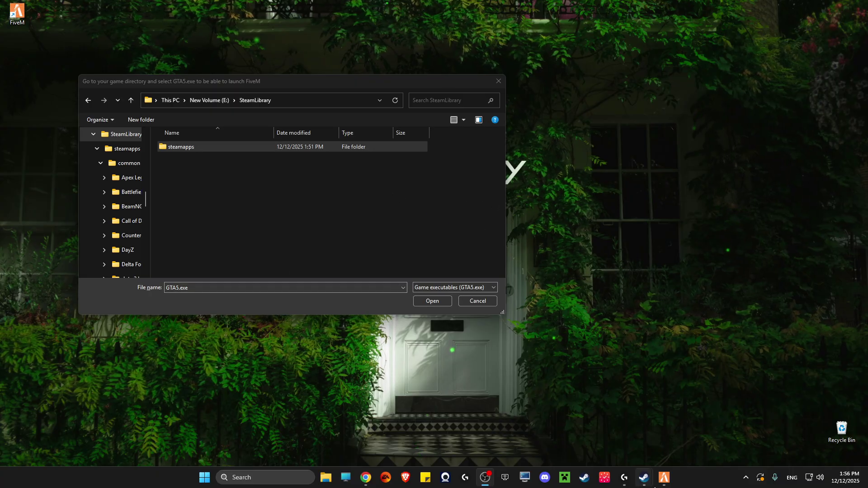
# In Steam, open Grand Theft Auto V Legacy's Properties at the Installed Files section.
pyautogui.moveTo(643, 478)
pyautogui.click(605, 438)
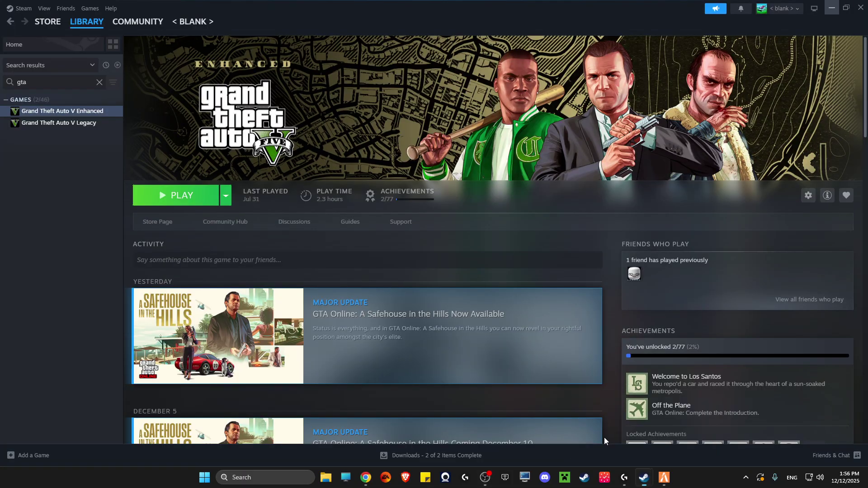
pyautogui.click(31, 124)
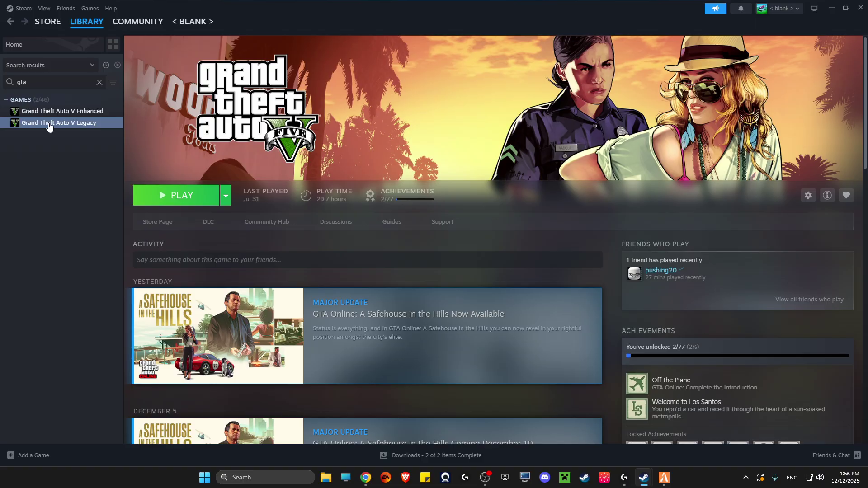
pyautogui.rightClick(48, 124)
pyautogui.click(75, 191)
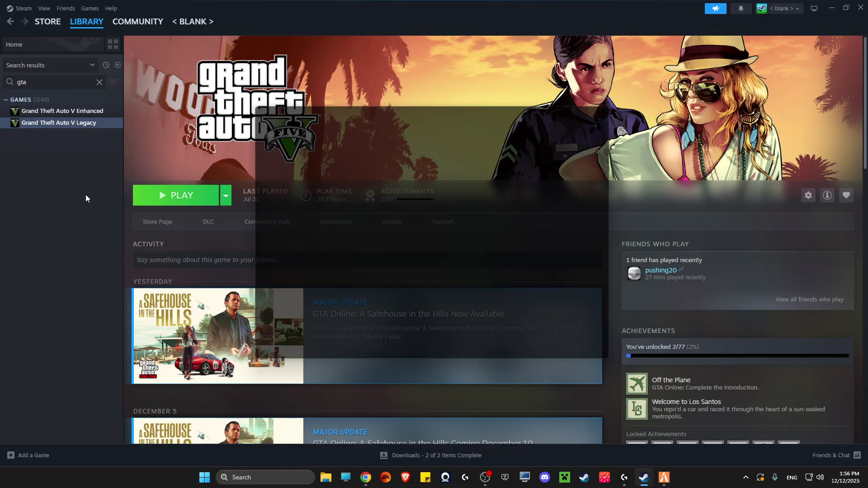
pyautogui.click(285, 186)
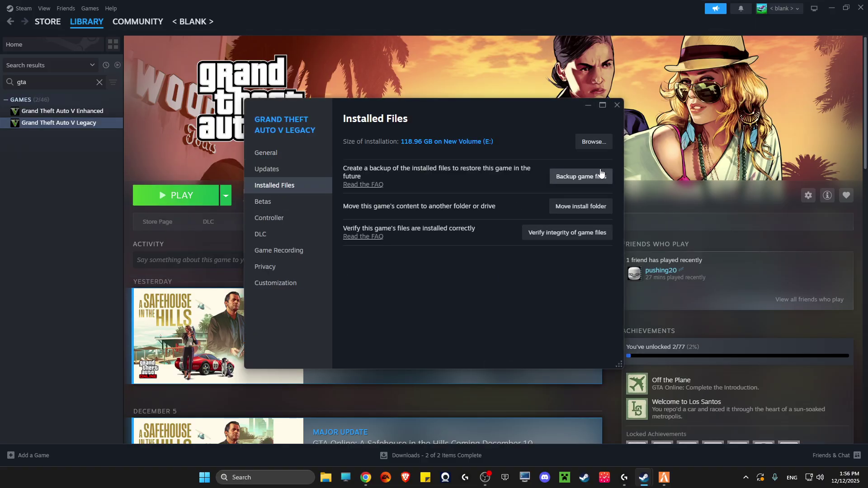
# Reveal the install path E:\SteamLibrary\steamapps\common\Grand Theft Auto V, then close Explorer and Properties.
pyautogui.click(595, 142)
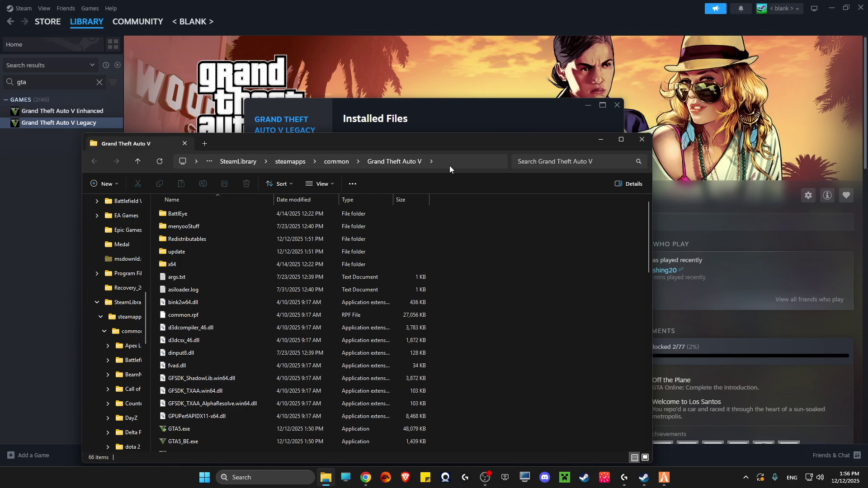
pyautogui.click(451, 163)
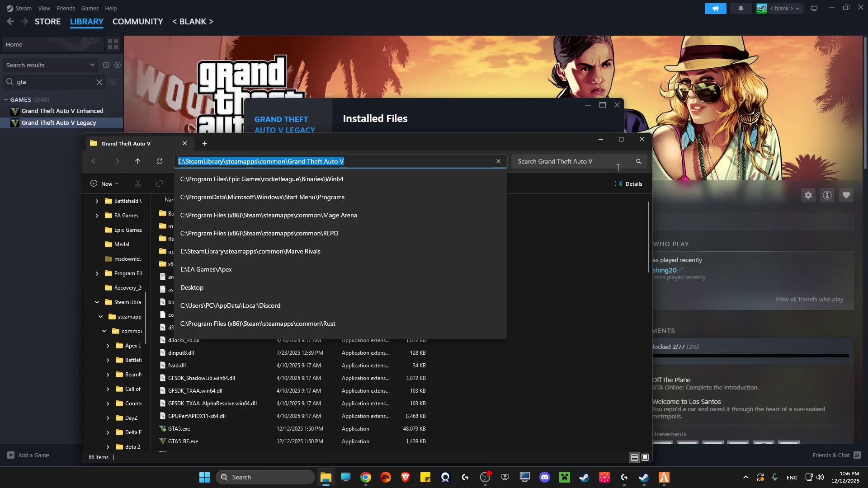
pyautogui.click(608, 117)
pyautogui.click(617, 105)
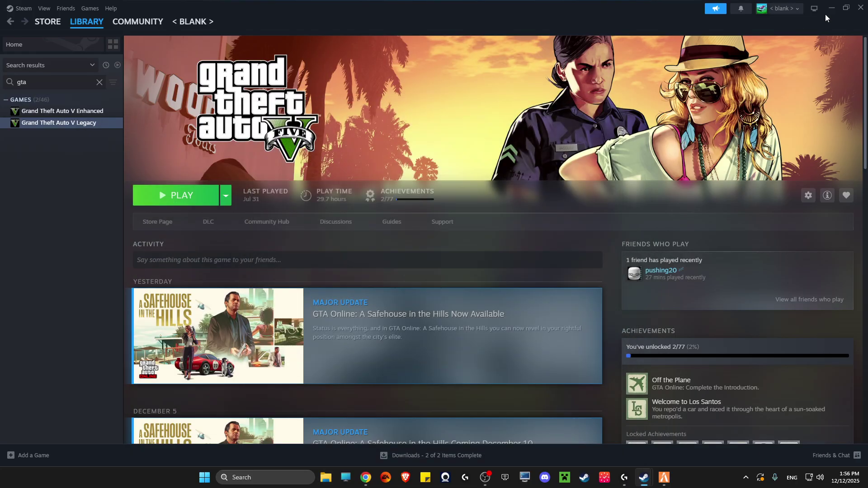
# Hide Steam and navigate FiveM's file picker to the pasted Grand Theft Auto V folder path.
pyautogui.click(832, 8)
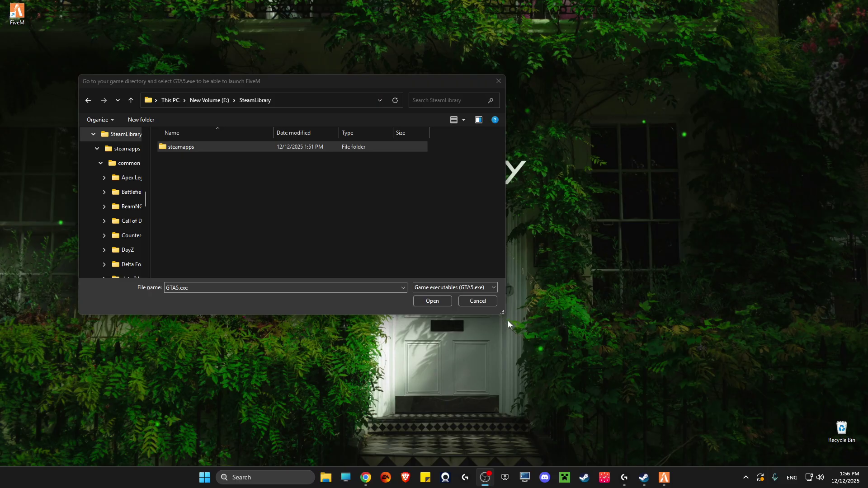
pyautogui.click(237, 141)
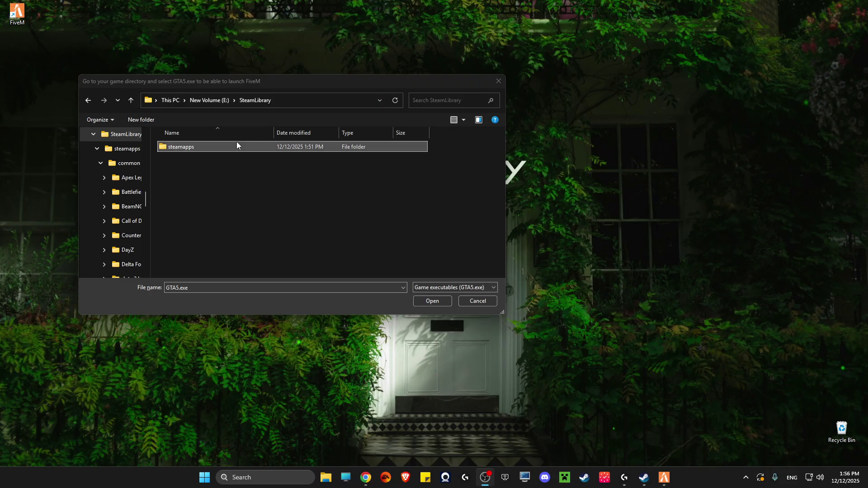
pyautogui.click(288, 99)
pyautogui.write('E:\\SteamLibrary\\steamapps\\common\\Grand Theft Auto V')
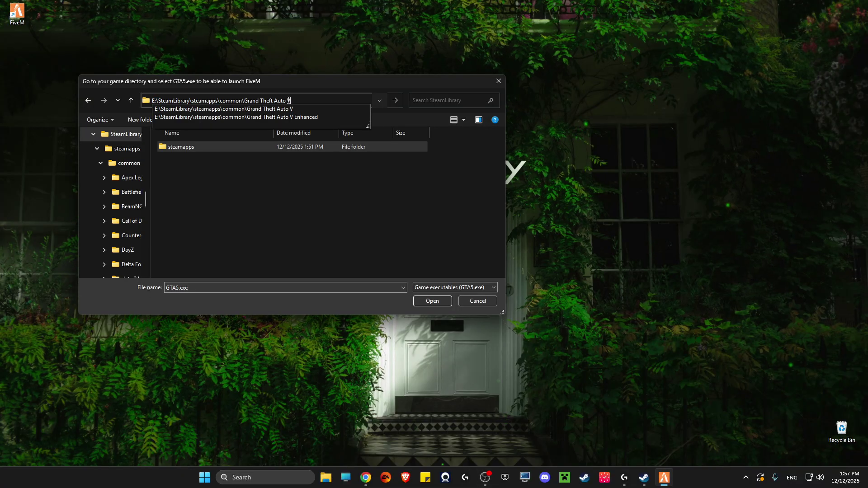
pyautogui.press('Return')
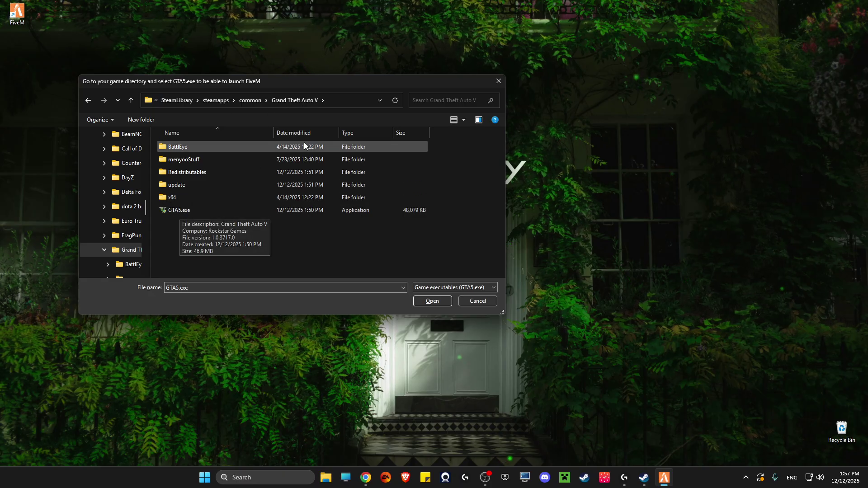
# Select GTA5.exe and confirm it as FiveM's game executable.
pyautogui.click(205, 207)
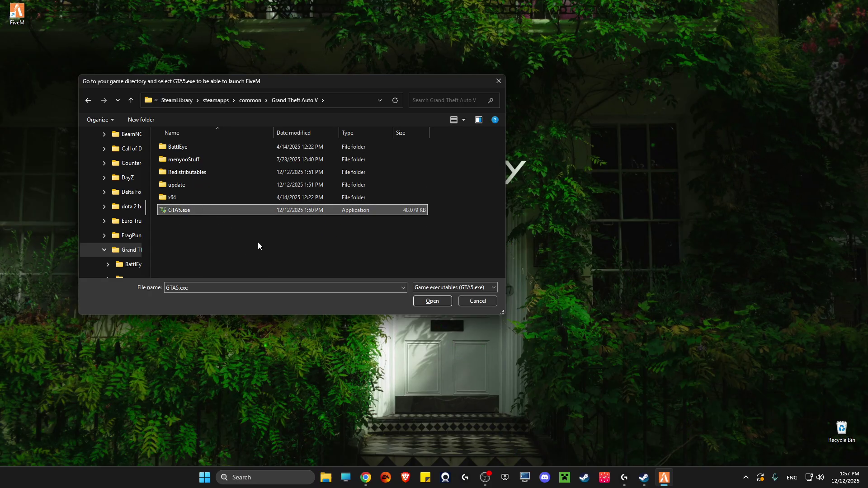
pyautogui.click(425, 301)
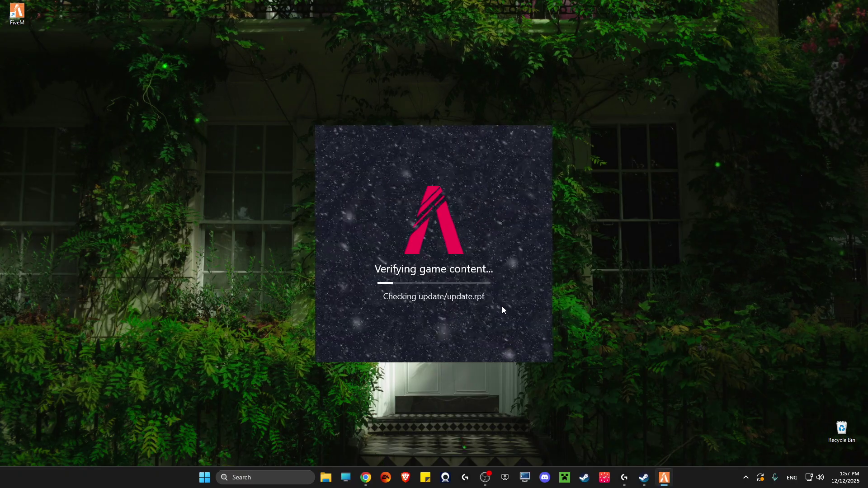